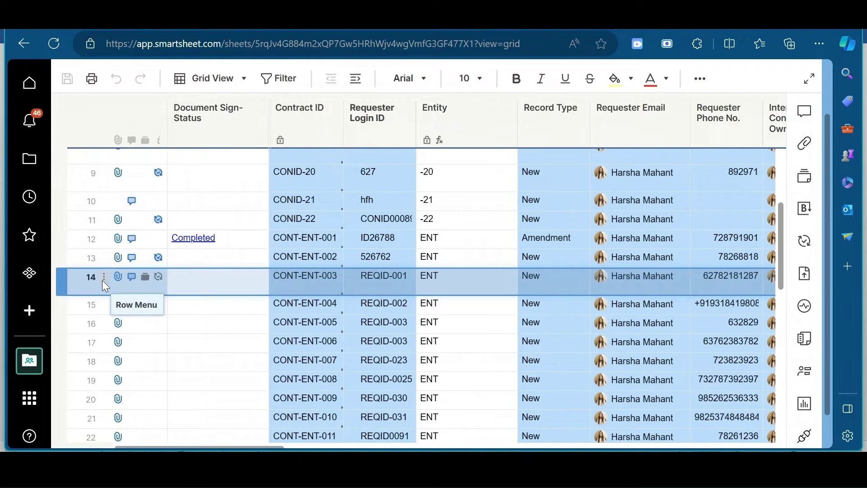
Choose Generate Documents from the row menu of row 14 (CONT-ENT-003).
{"action": "left_click", "coordinate": [102, 280]}
{"action": "scroll", "coordinate": [197, 375], "scroll_direction": "down", "scroll_amount": 4}
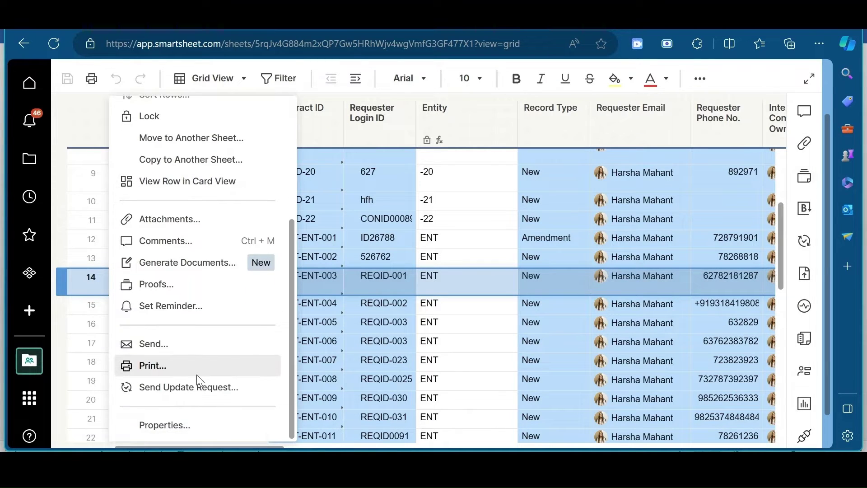
{"action": "left_click", "coordinate": [215, 271]}
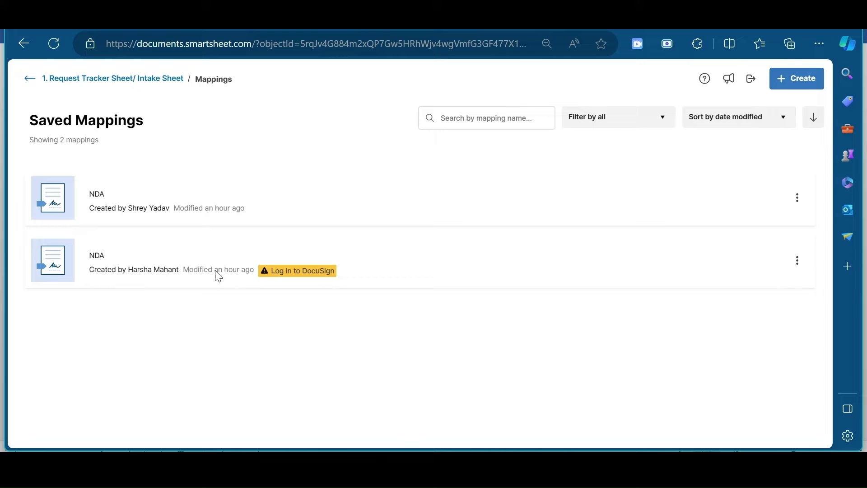
Run Generate on the first NDA mapping, then switch to DocuSign's My Templates list.
{"action": "mouse_move", "coordinate": [468, 199]}
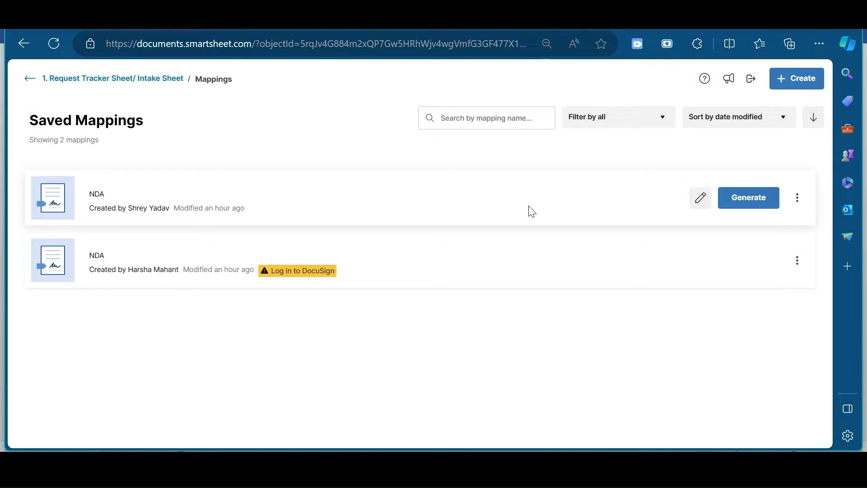
{"action": "left_click", "coordinate": [734, 211]}
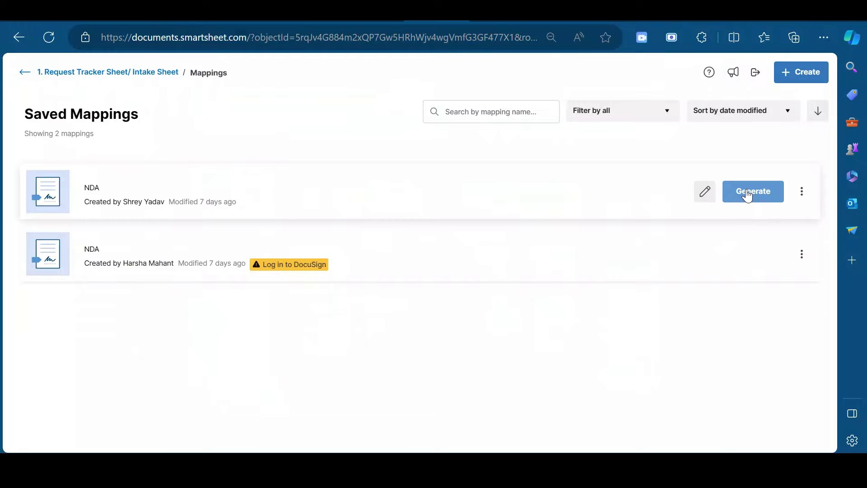
{"action": "left_click", "coordinate": [689, 21]}
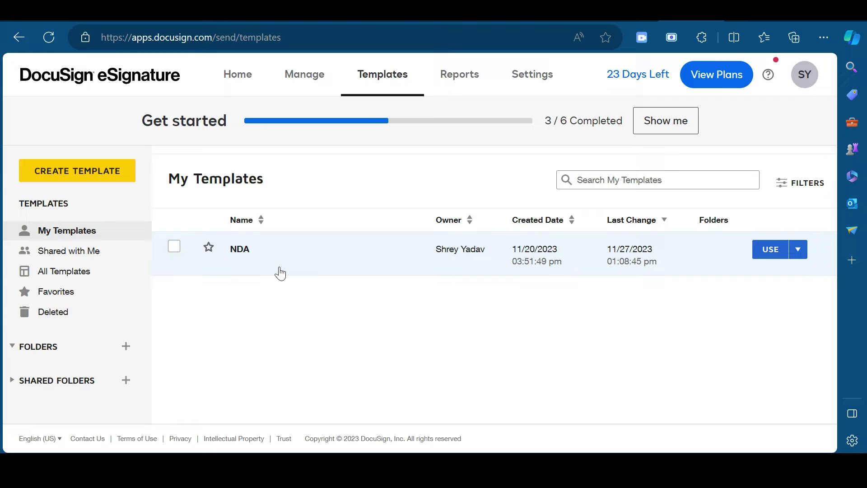
Open the NDA template for editing and review its name and document upload options.
{"action": "left_click", "coordinate": [798, 249]}
{"action": "left_click", "coordinate": [736, 280]}
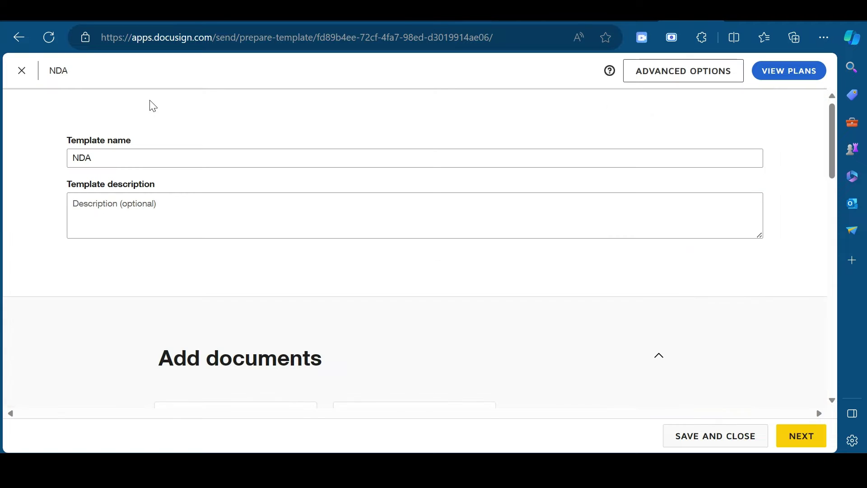
{"action": "left_click", "coordinate": [97, 158]}
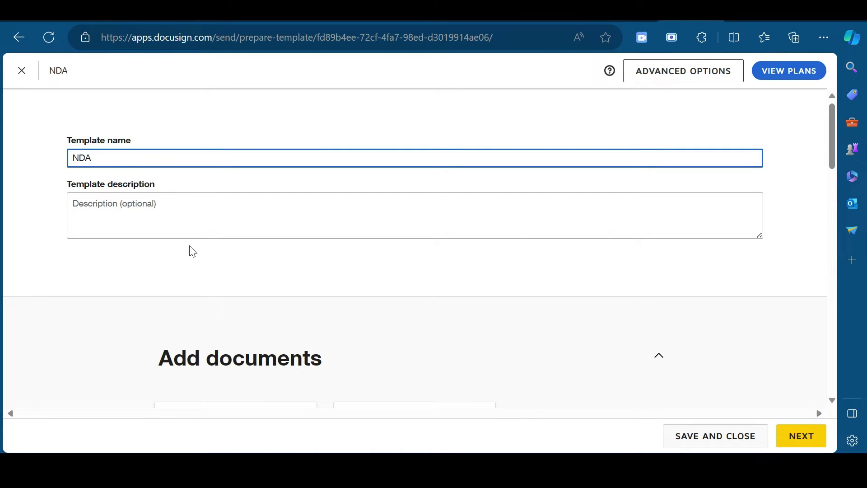
{"action": "scroll", "coordinate": [118, 259], "scroll_direction": "down", "scroll_amount": 3}
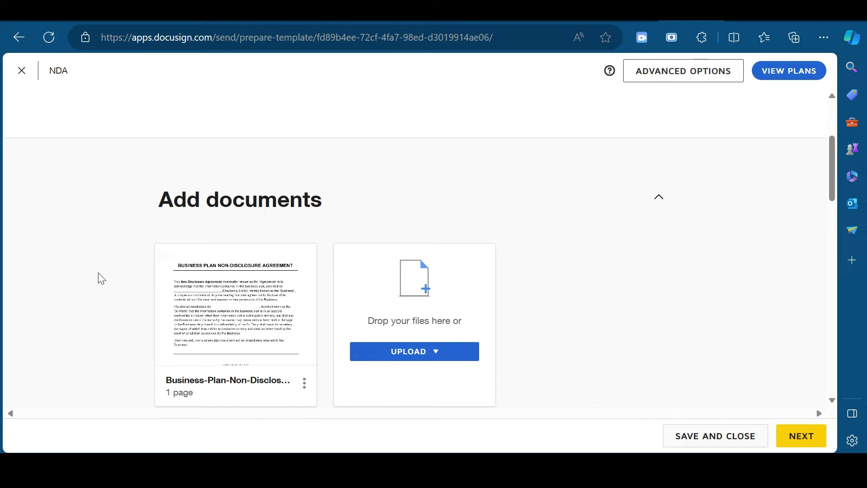
{"action": "left_click", "coordinate": [434, 355]}
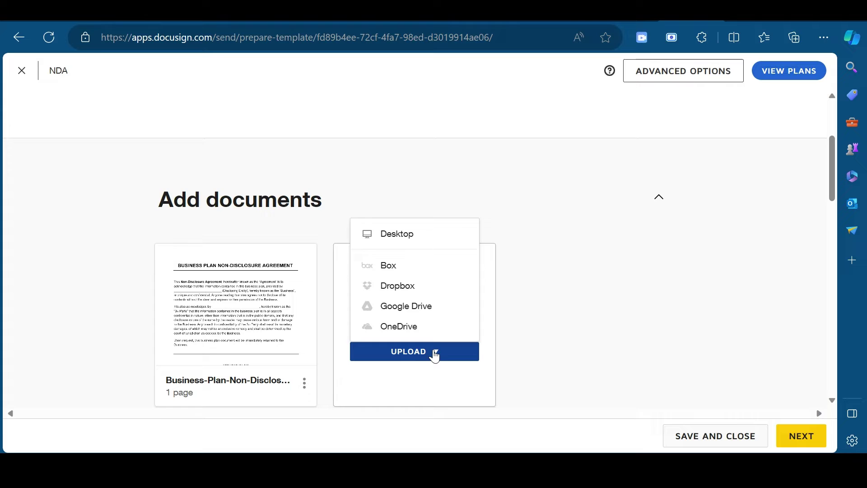
Review the template's recipients and message, then continue to field placement.
{"action": "scroll", "coordinate": [553, 356], "scroll_direction": "down", "scroll_amount": 2}
{"action": "scroll", "coordinate": [554, 355], "scroll_direction": "down", "scroll_amount": 4}
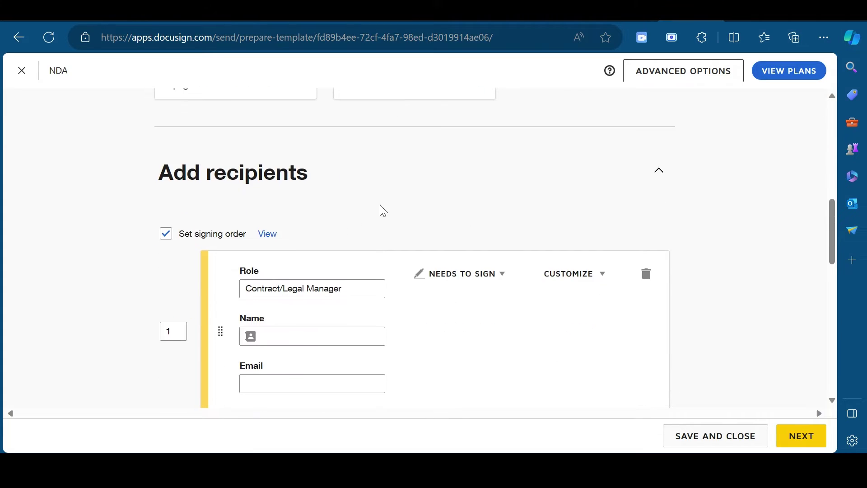
{"action": "scroll", "coordinate": [378, 251], "scroll_direction": "down", "scroll_amount": 1}
{"action": "scroll", "coordinate": [378, 252], "scroll_direction": "down", "scroll_amount": 1}
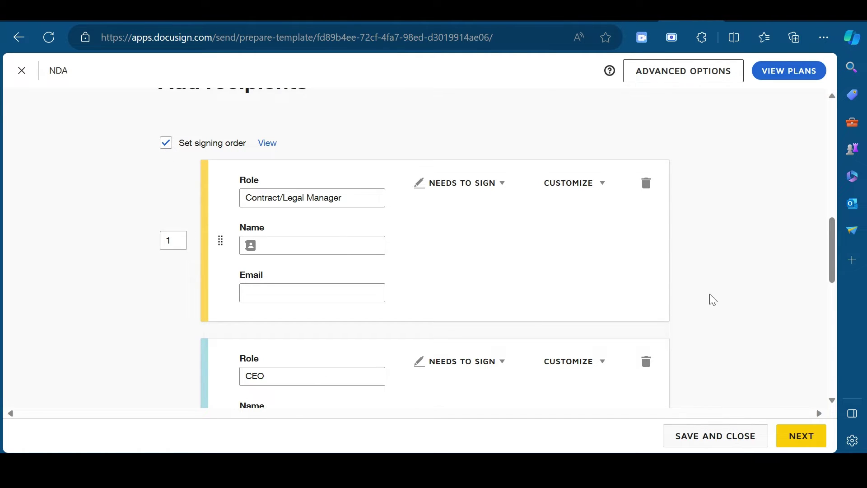
{"action": "scroll", "coordinate": [711, 299], "scroll_direction": "down", "scroll_amount": 6}
{"action": "scroll", "coordinate": [710, 299], "scroll_direction": "down", "scroll_amount": 3}
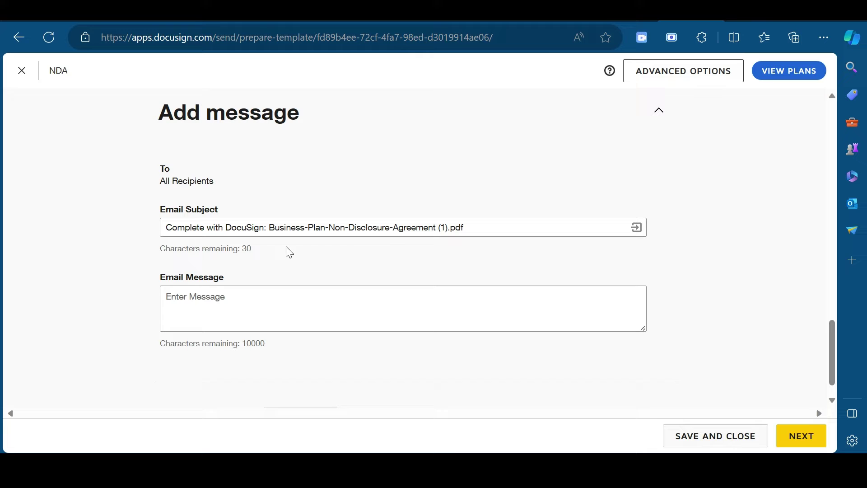
{"action": "scroll", "coordinate": [435, 306], "scroll_direction": "down", "scroll_amount": 1}
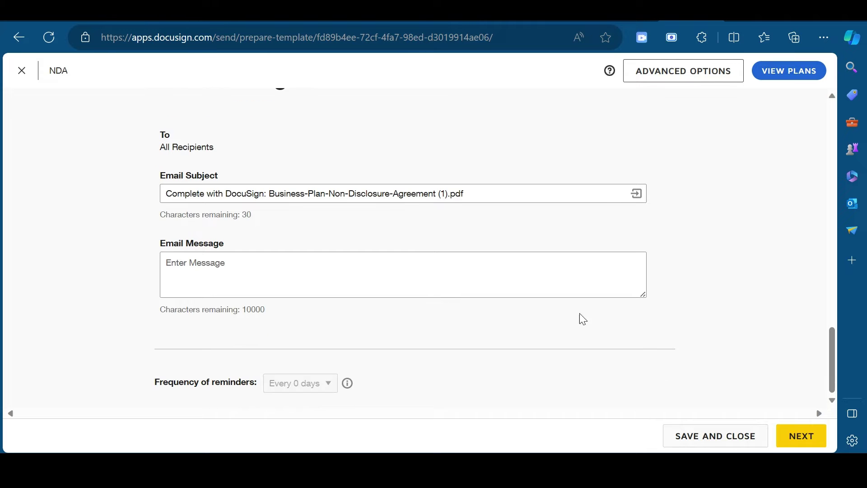
{"action": "left_click", "coordinate": [795, 434]}
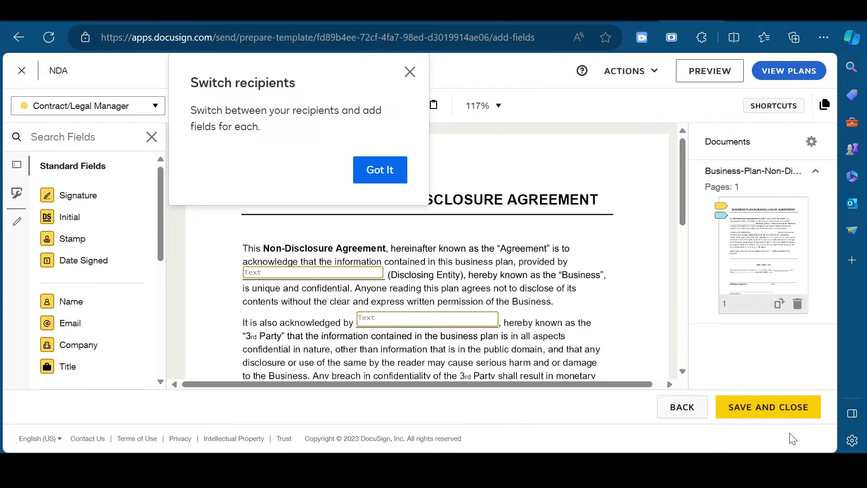
Check the NDA template's signature fields and recipient list, then save and close the template.
{"action": "left_click", "coordinate": [389, 180]}
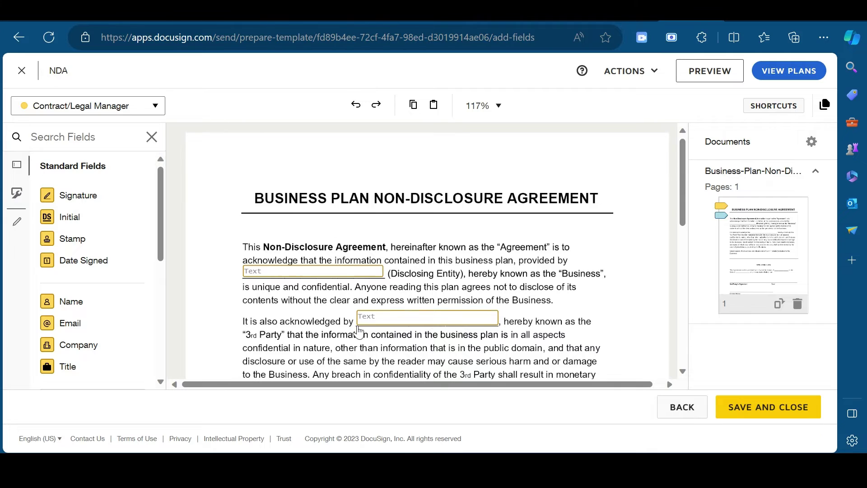
{"action": "scroll", "coordinate": [358, 331], "scroll_direction": "down", "scroll_amount": 8}
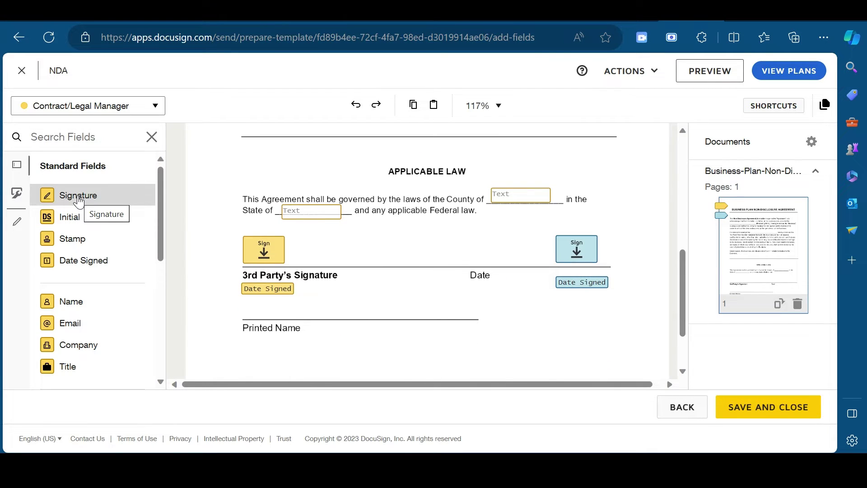
{"action": "left_click", "coordinate": [154, 107]}
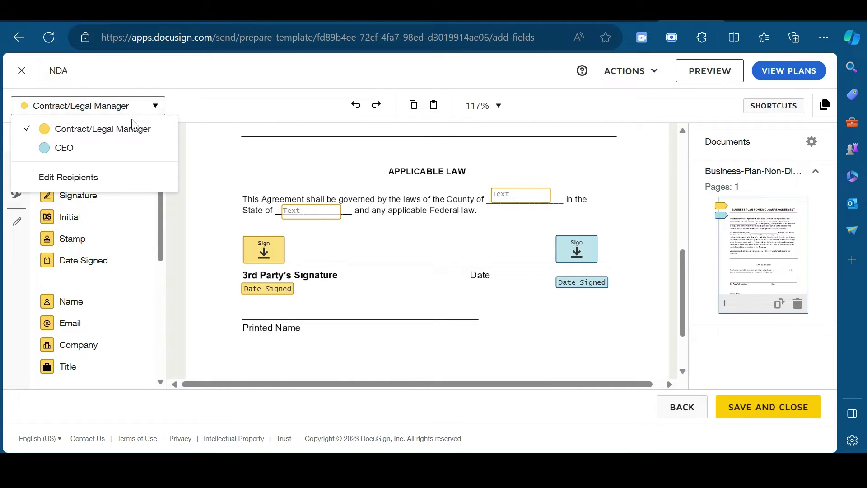
{"action": "left_click", "coordinate": [272, 142]}
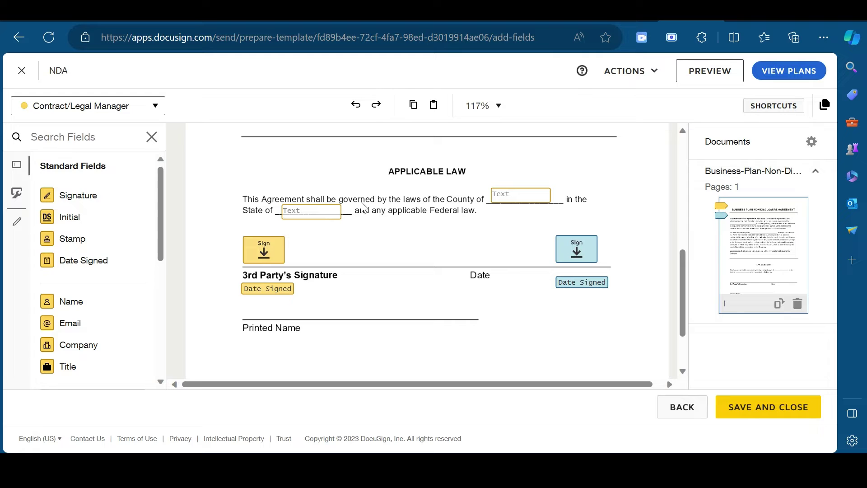
{"action": "left_click", "coordinate": [766, 407]}
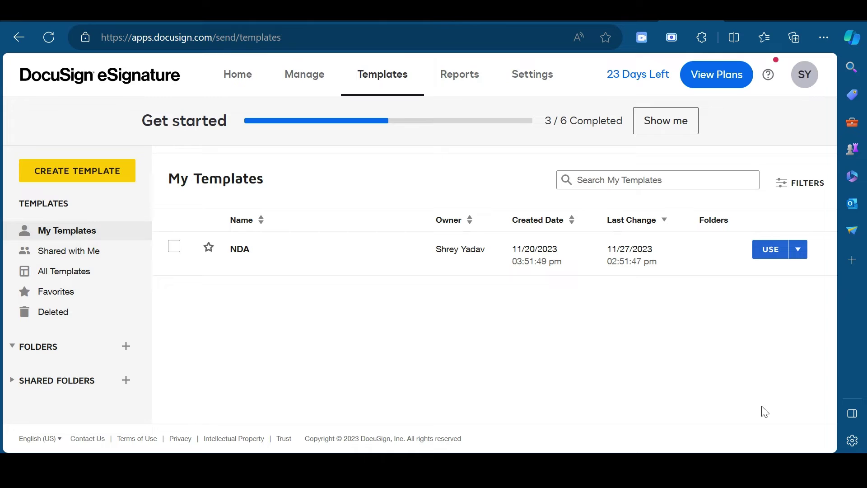
Start a new DocuSign signing mapping in Smartsheet using the NDA template.
{"action": "left_click", "coordinate": [428, 23]}
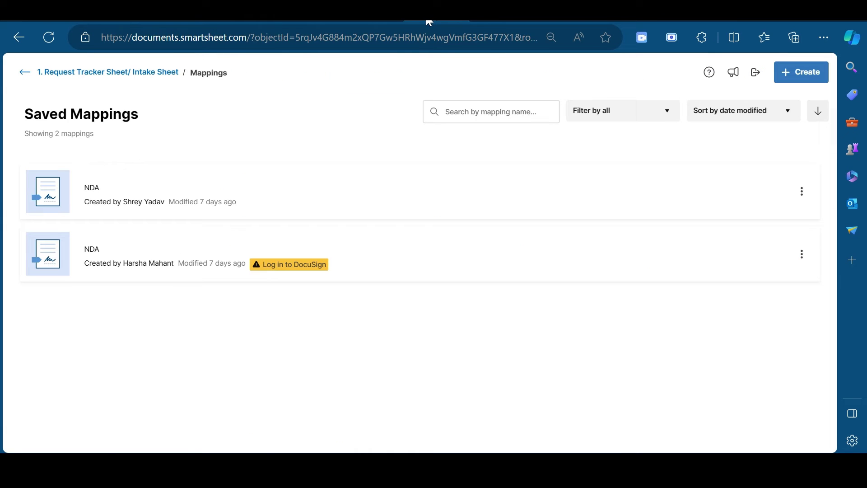
{"action": "mouse_move", "coordinate": [759, 206]}
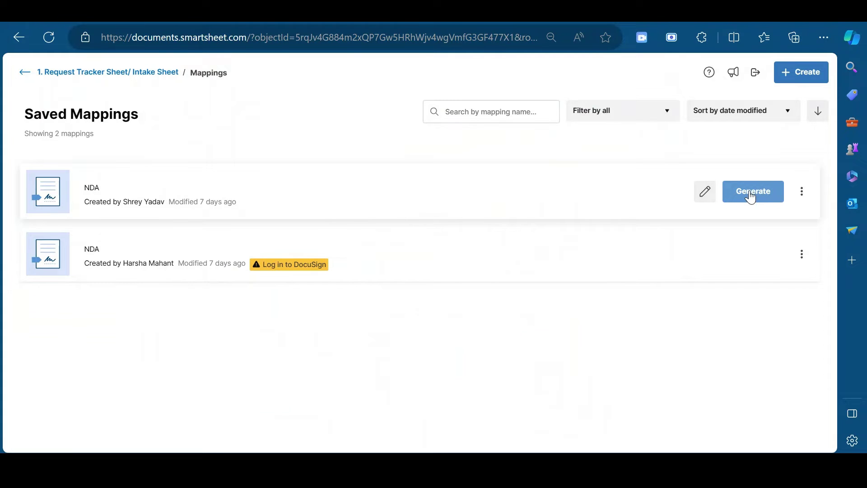
{"action": "left_click", "coordinate": [798, 70]}
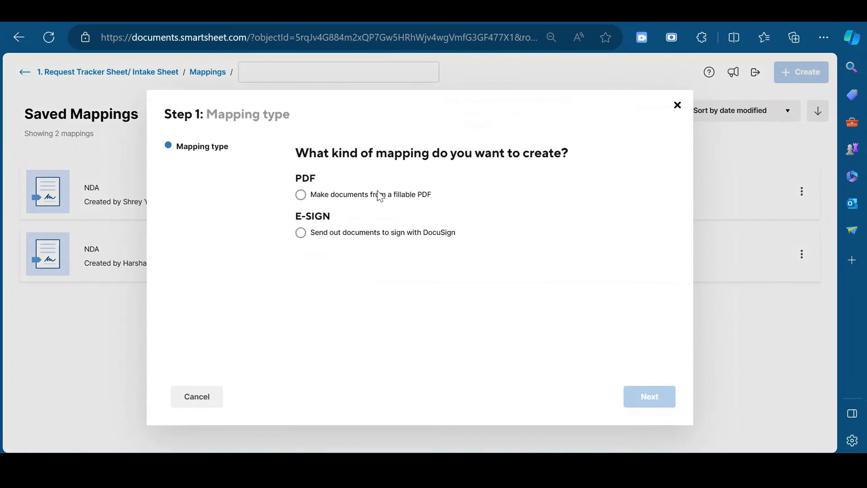
{"action": "left_click", "coordinate": [301, 234]}
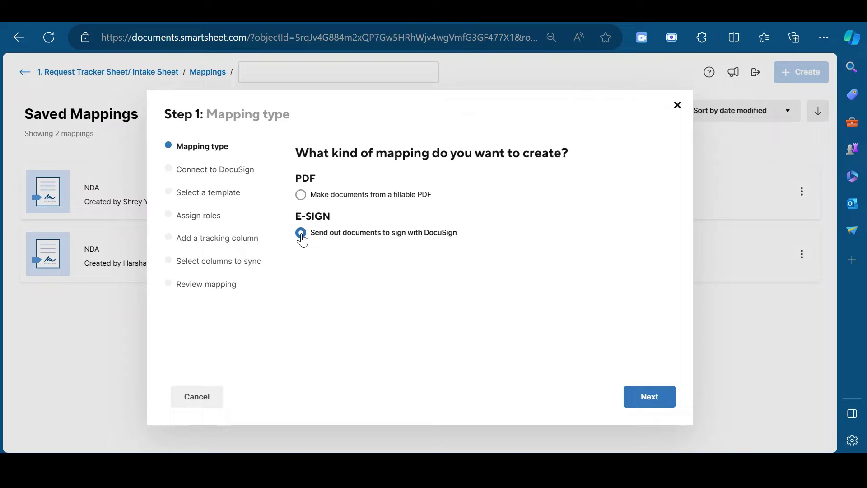
{"action": "left_click", "coordinate": [651, 404]}
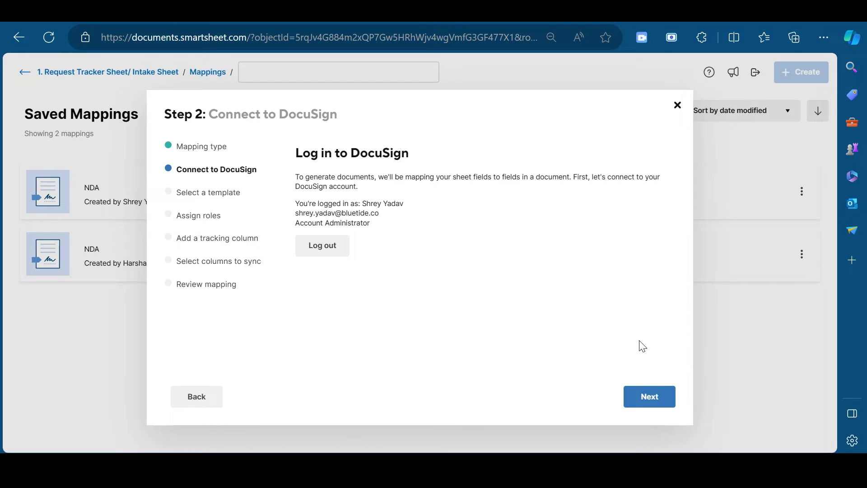
{"action": "left_click", "coordinate": [646, 400]}
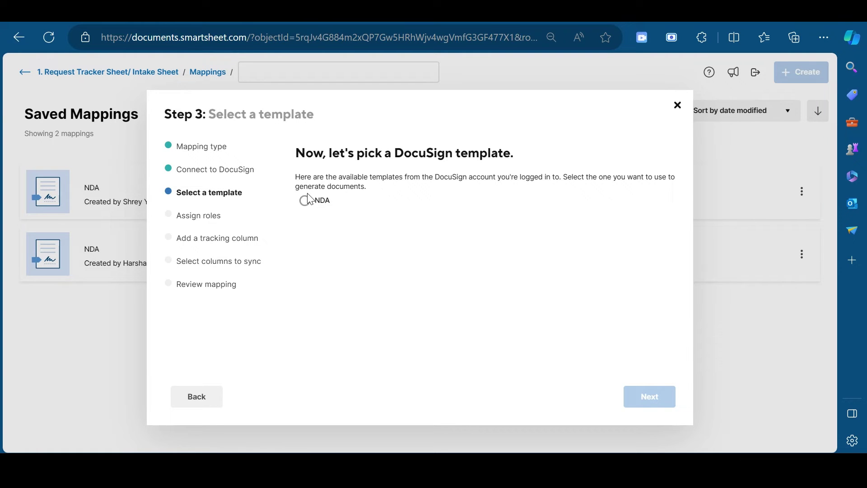
{"action": "left_click", "coordinate": [304, 200]}
{"action": "left_click", "coordinate": [653, 406]}
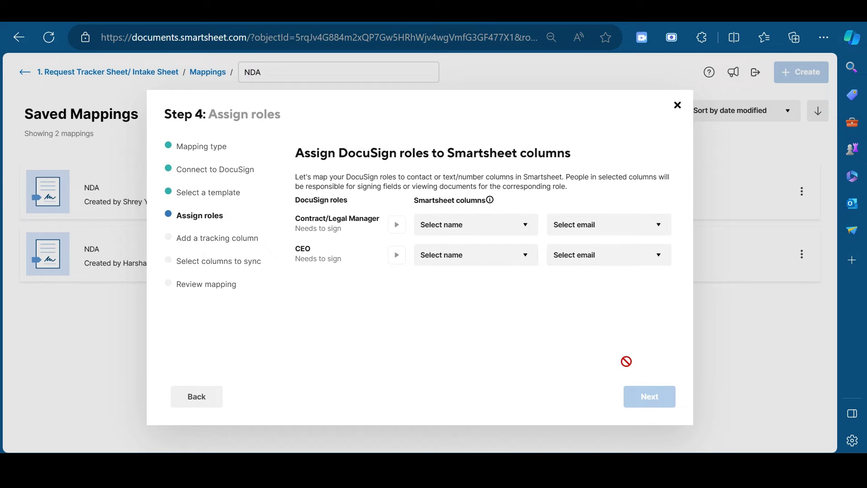
Map the Legal Manager role to the contract manager column and CEO role to the CEO column.
{"action": "left_click", "coordinate": [492, 225]}
{"action": "scroll", "coordinate": [506, 361], "scroll_direction": "down", "scroll_amount": 3}
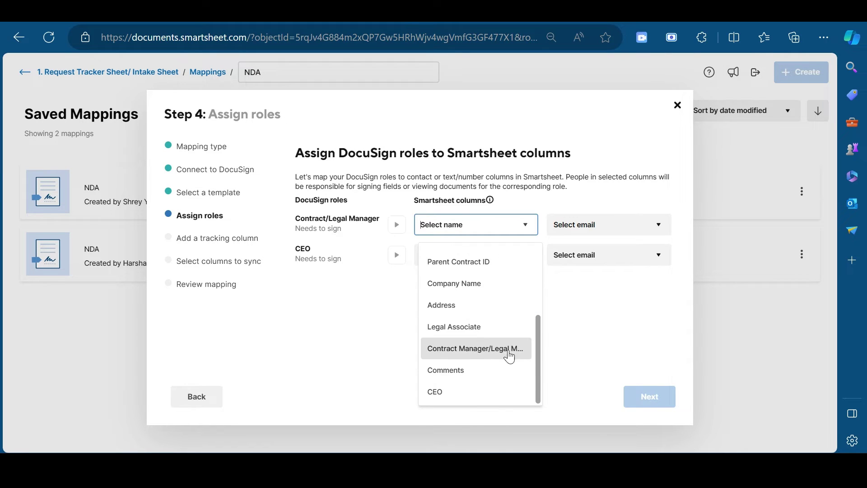
{"action": "left_click", "coordinate": [506, 351]}
{"action": "left_click", "coordinate": [503, 263]}
{"action": "scroll", "coordinate": [490, 354], "scroll_direction": "down", "scroll_amount": 3}
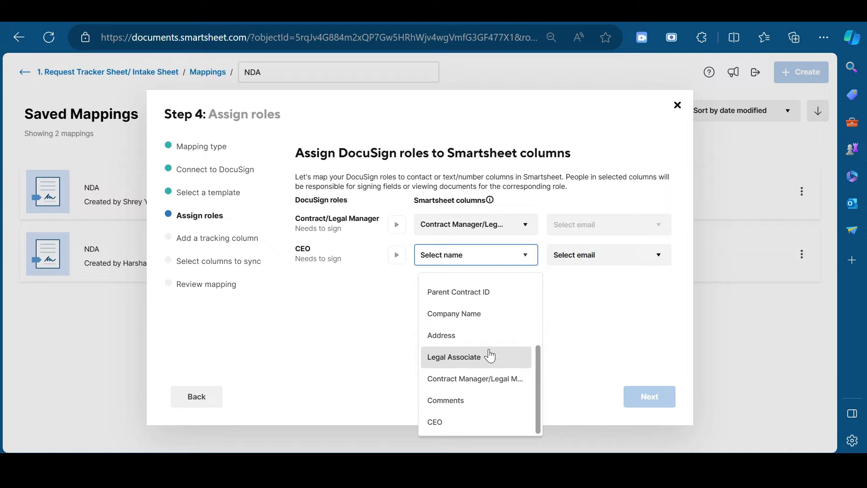
{"action": "left_click", "coordinate": [468, 422]}
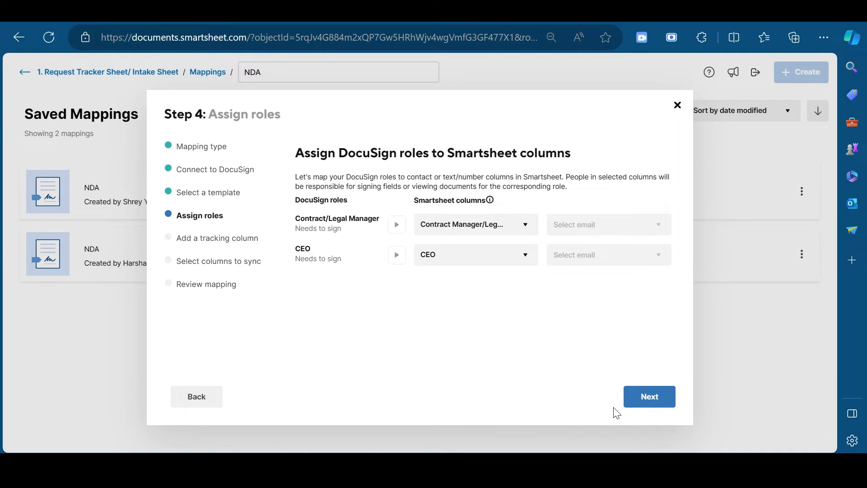
{"action": "left_click", "coordinate": [652, 406]}
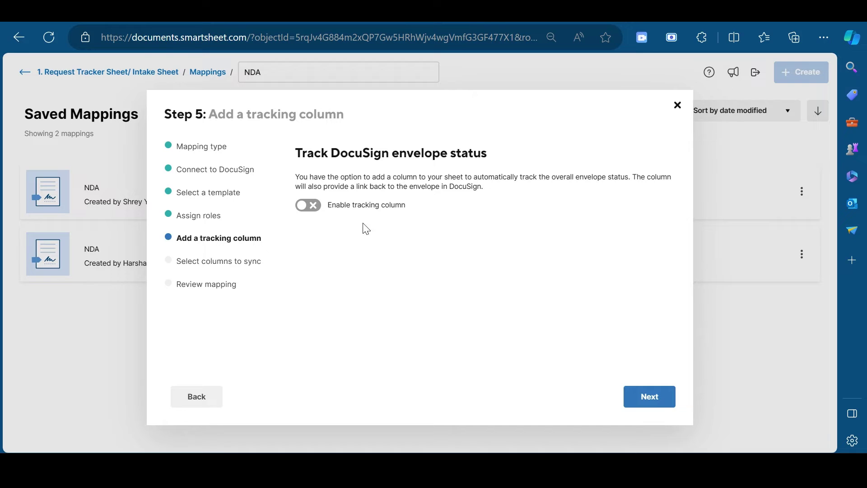
Enable an envelope status tracking column named 'St', then finish the mapping wizard.
{"action": "left_click", "coordinate": [314, 206]}
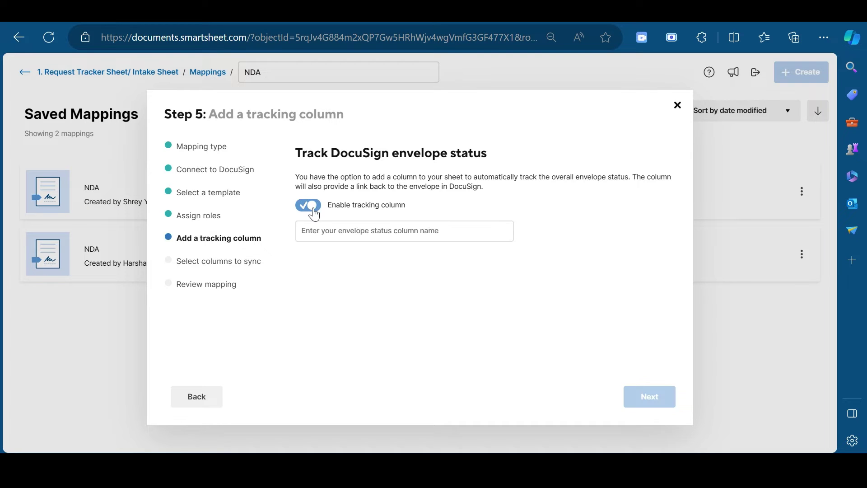
{"action": "left_click", "coordinate": [327, 230]}
{"action": "type", "text": "Status"}
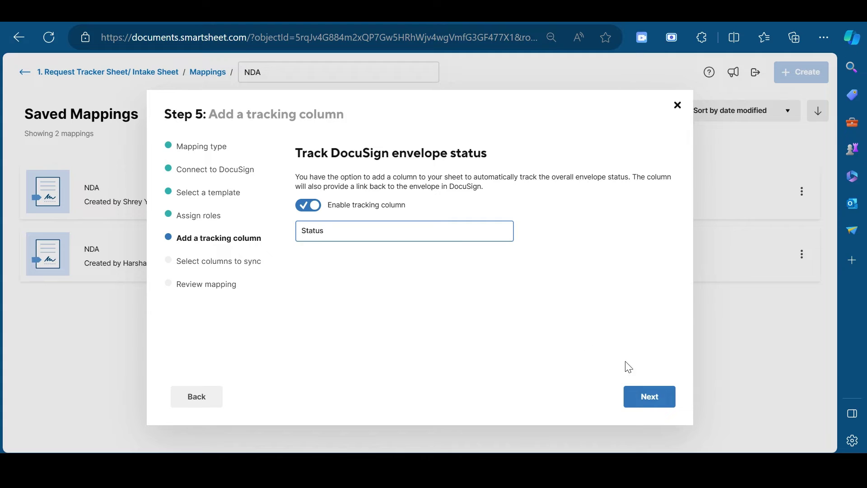
{"action": "left_click", "coordinate": [642, 403]}
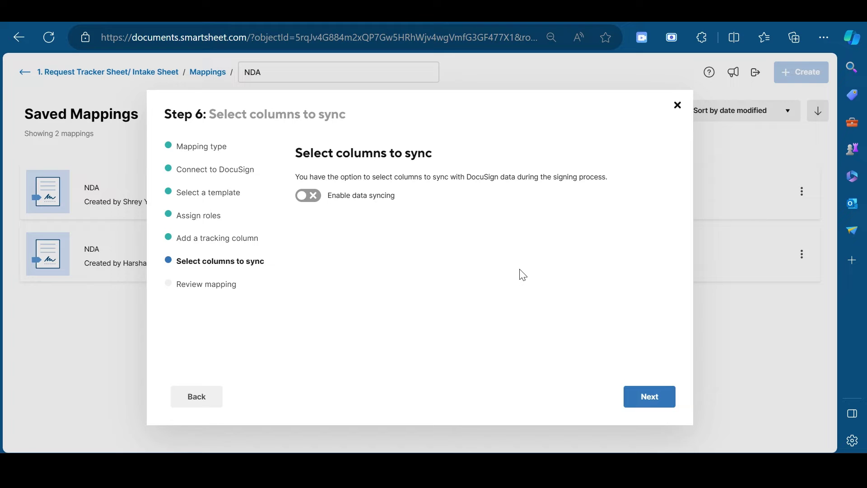
{"action": "left_click", "coordinate": [633, 403]}
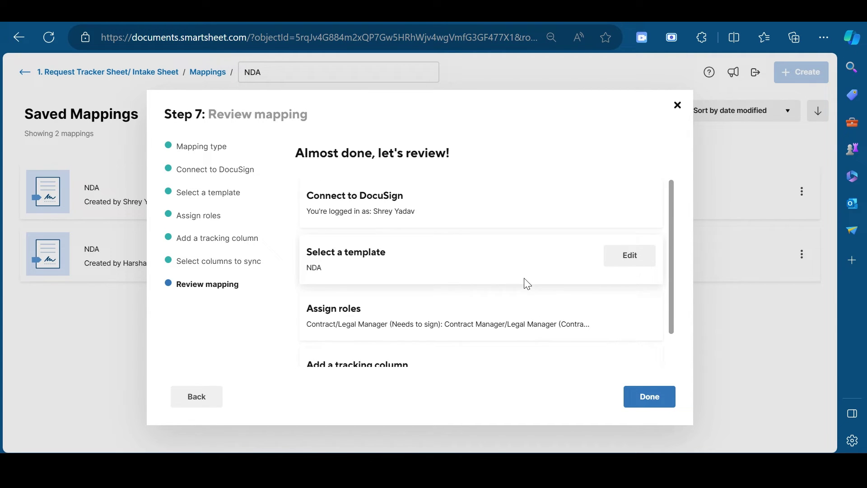
{"action": "scroll", "coordinate": [527, 283], "scroll_direction": "down", "scroll_amount": 1}
{"action": "left_click", "coordinate": [639, 397]}
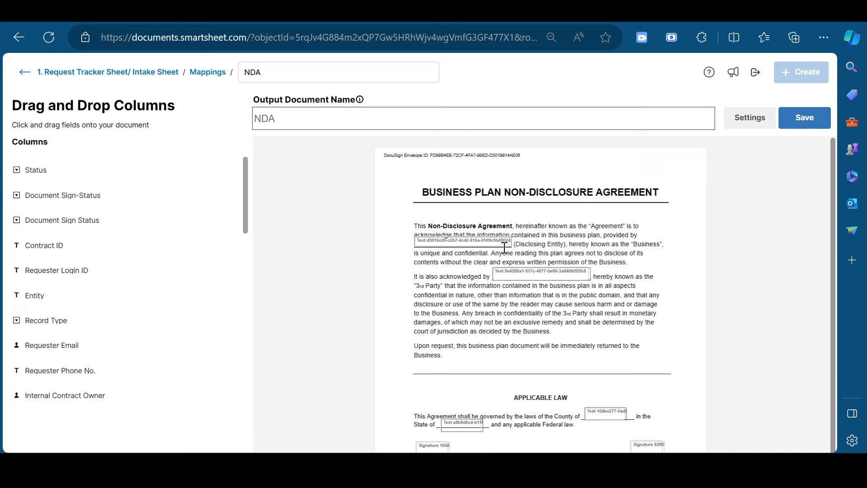
Save the NDA mapping and send the NDA envelope with DocuSign from its row menu.
{"action": "scroll", "coordinate": [491, 325], "scroll_direction": "down", "scroll_amount": 3}
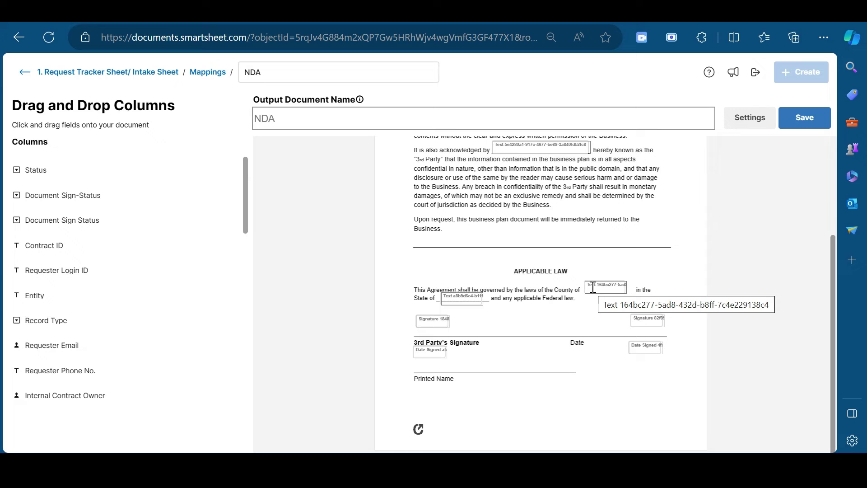
{"action": "left_click", "coordinate": [800, 121]}
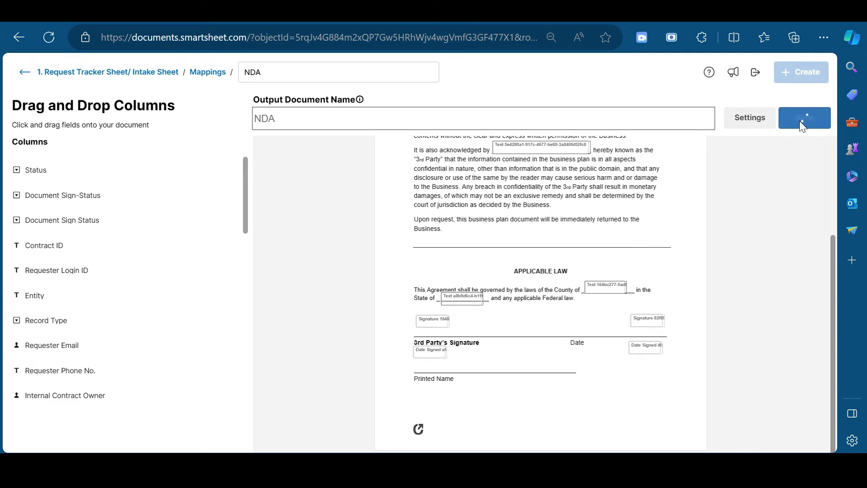
{"action": "left_click", "coordinate": [744, 198]}
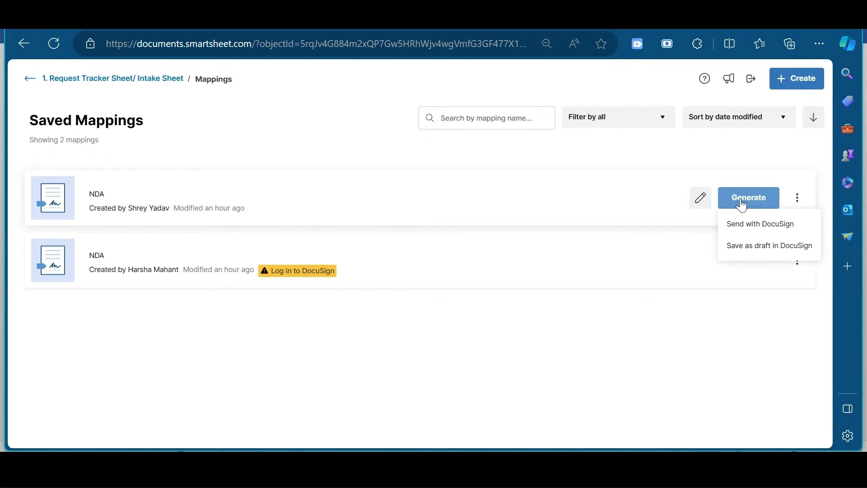
{"action": "left_click", "coordinate": [755, 225]}
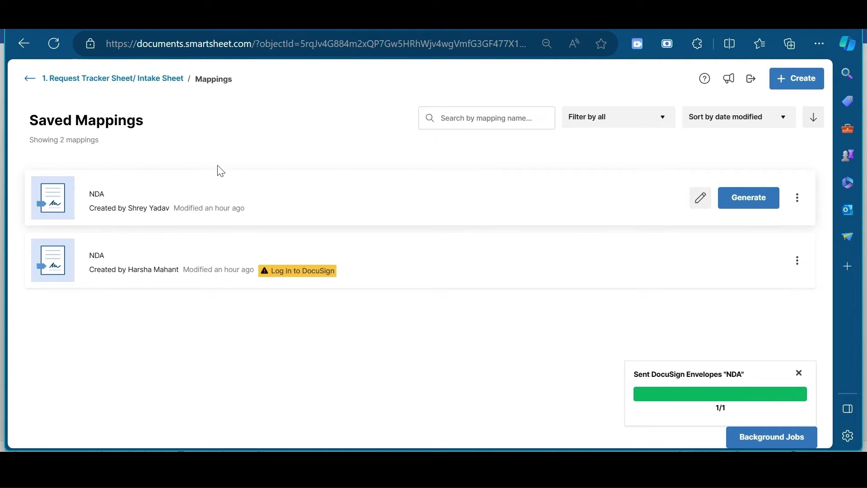
Return to the Request Tracker sheet and open row 14's Sent link in Document Sign-Status.
{"action": "left_click", "coordinate": [31, 79]}
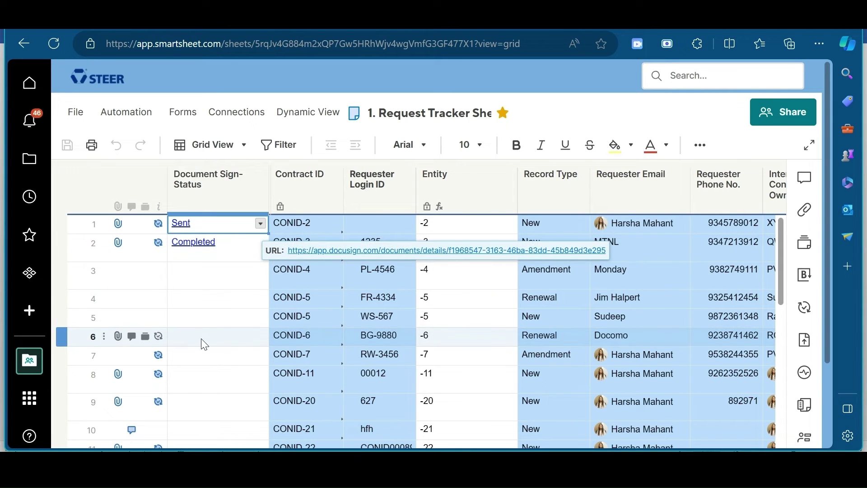
{"action": "scroll", "coordinate": [204, 344], "scroll_direction": "down", "scroll_amount": 5}
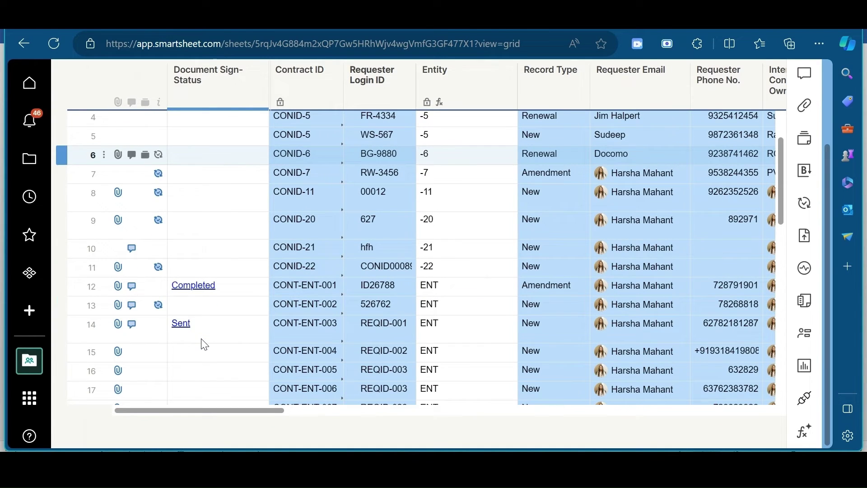
{"action": "scroll", "coordinate": [91, 346], "scroll_direction": "down", "scroll_amount": 1}
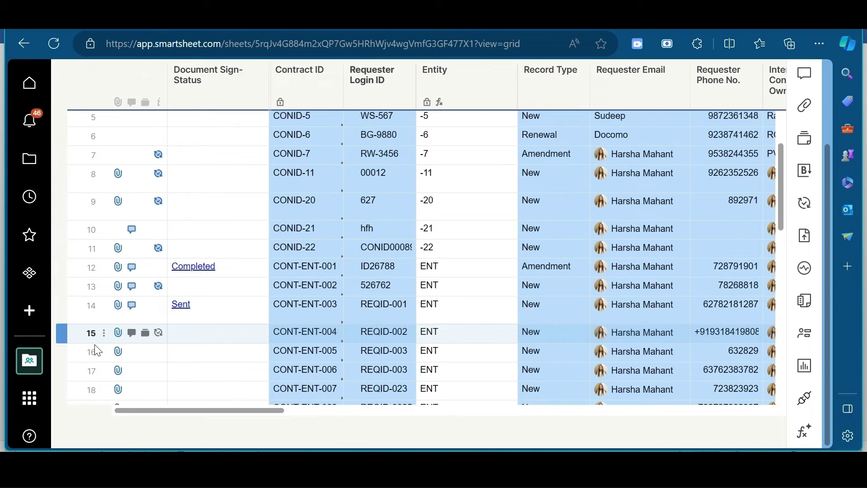
{"action": "left_click", "coordinate": [71, 308]}
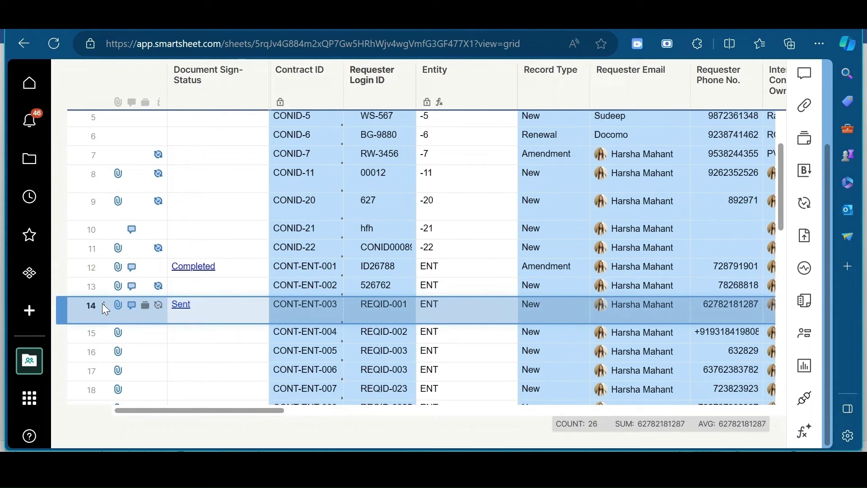
{"action": "left_click", "coordinate": [180, 306]}
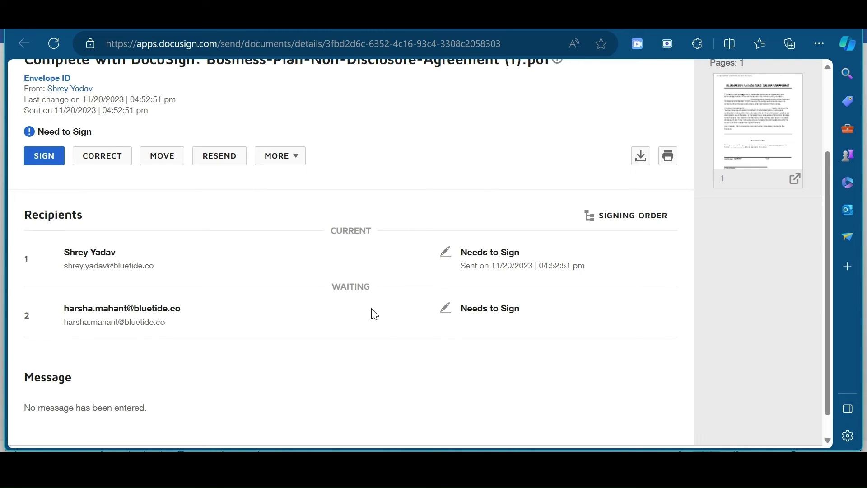
Refresh the NDA envelope details and check the Recipients list for the first signature.
{"action": "left_click", "coordinate": [56, 45]}
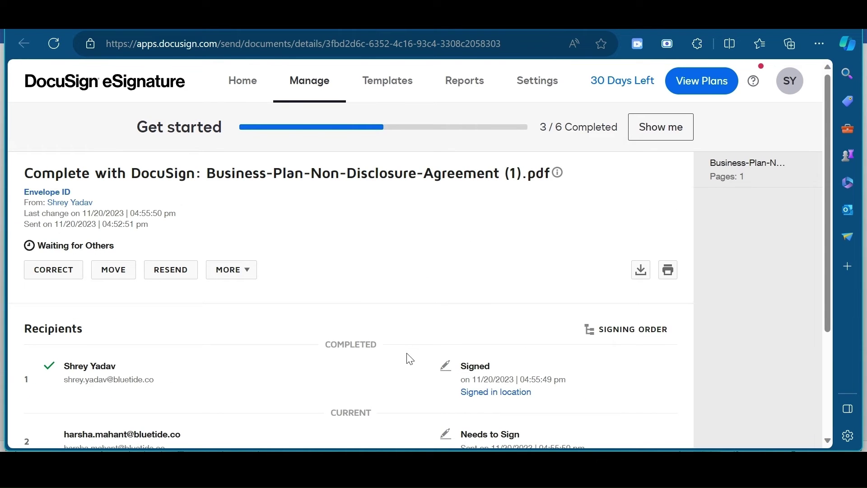
{"action": "scroll", "coordinate": [409, 359], "scroll_direction": "down", "scroll_amount": 2}
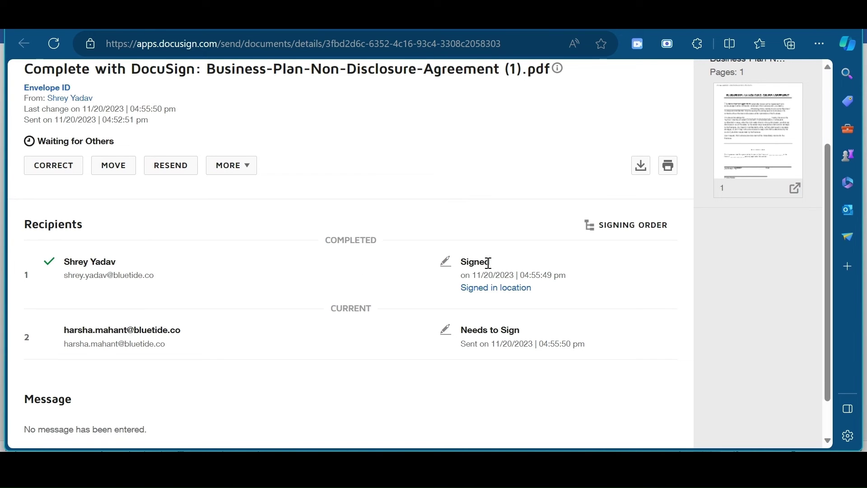
In Gmail, open the top DocuSign NDA email and go to Review Document.
{"action": "left_click", "coordinate": [158, 30]}
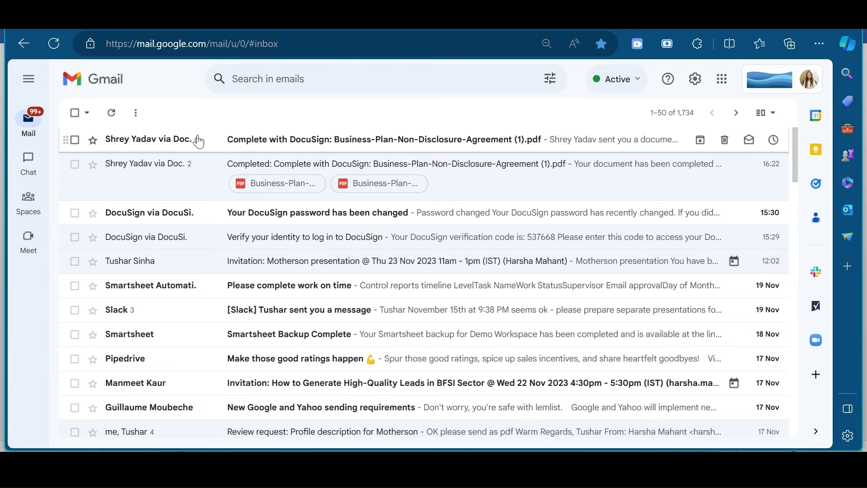
{"action": "left_click", "coordinate": [274, 143]}
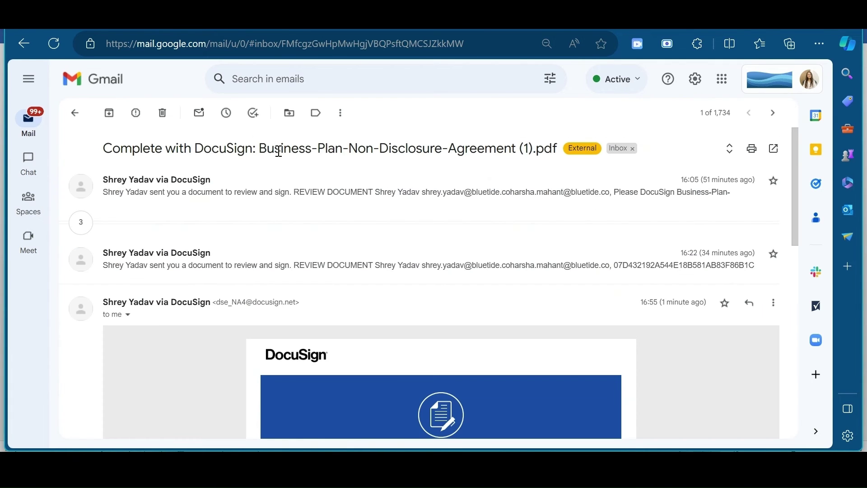
{"action": "scroll", "coordinate": [310, 305], "scroll_direction": "down", "scroll_amount": 5}
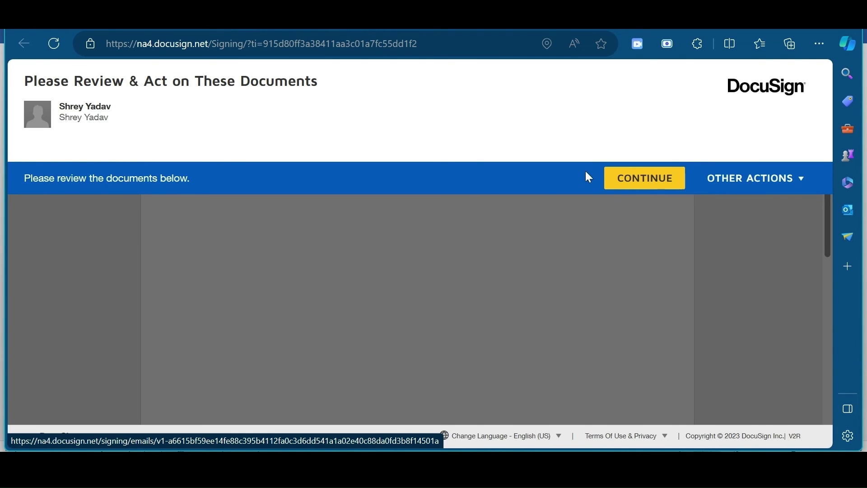
Sign the NDA's Sign Here field as the second recipient, finish, and decline DocuSign login.
{"action": "left_click", "coordinate": [639, 183]}
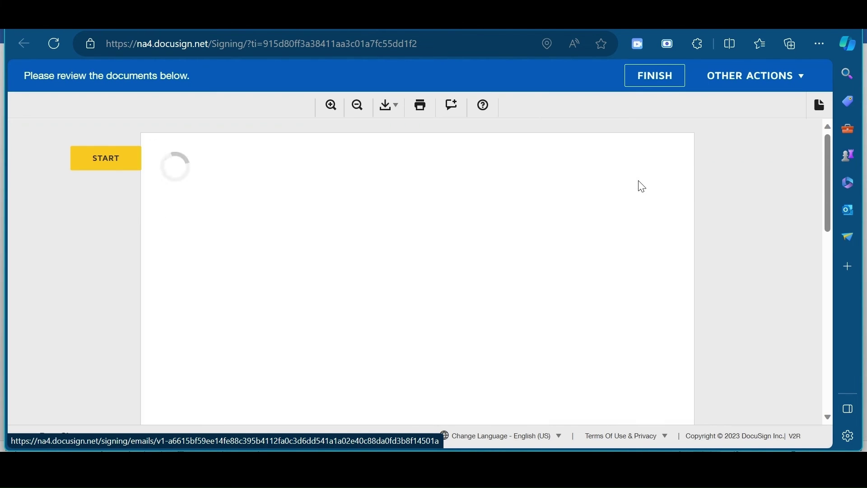
{"action": "scroll", "coordinate": [481, 312], "scroll_direction": "down", "scroll_amount": 20}
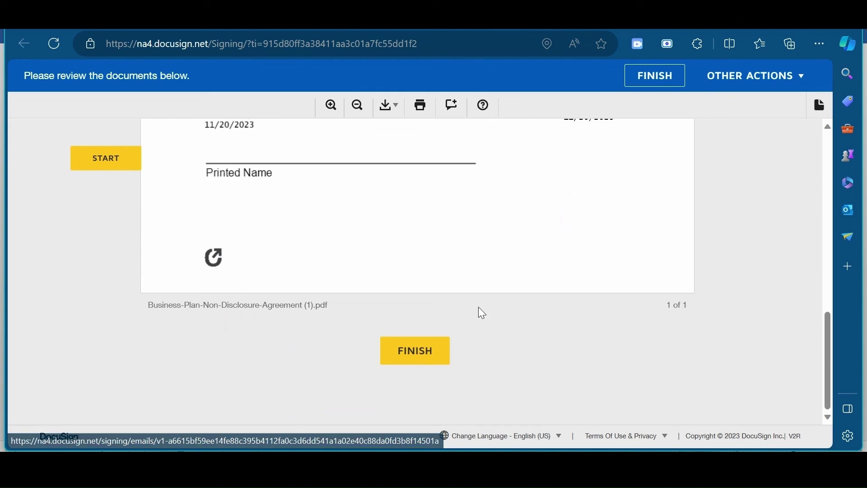
{"action": "scroll", "coordinate": [515, 309], "scroll_direction": "up", "scroll_amount": 4}
{"action": "left_click", "coordinate": [593, 270]}
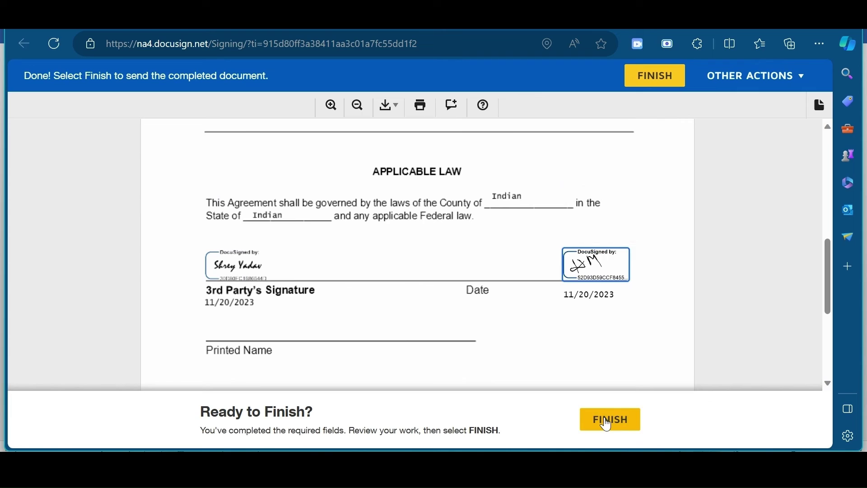
{"action": "left_click", "coordinate": [607, 421]}
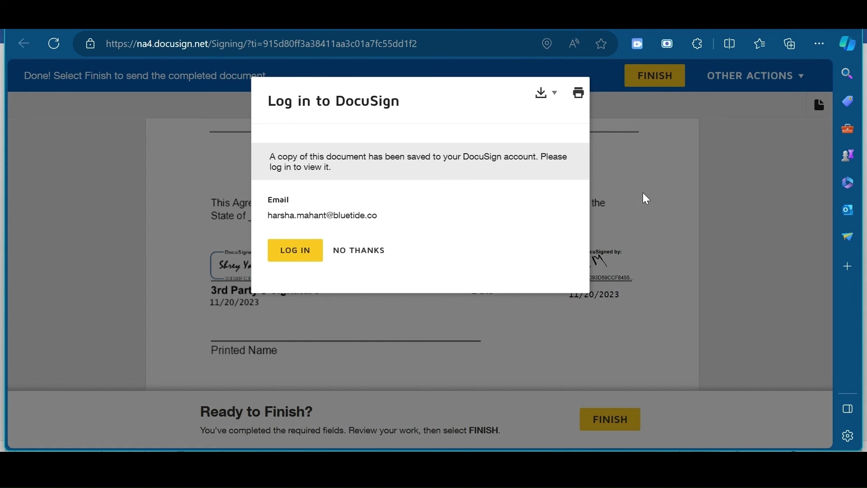
{"action": "left_click", "coordinate": [359, 250]}
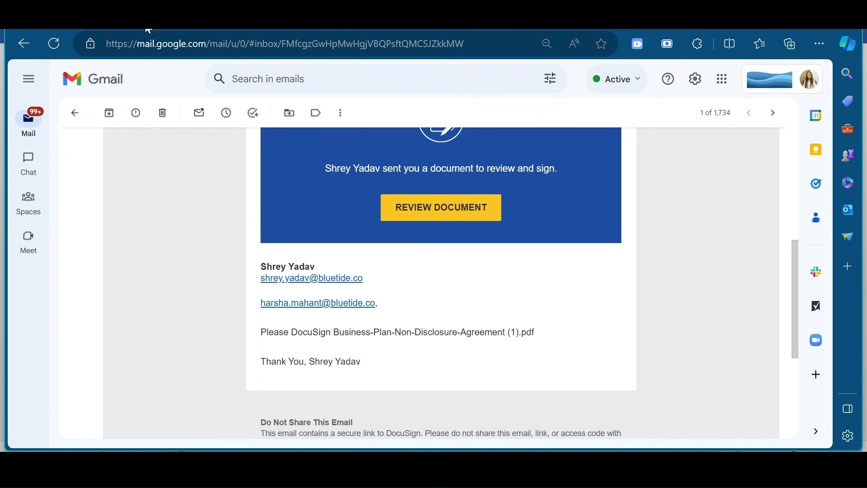
Refresh the Gmail inbox and open the top Completed DocuSign notification for the Business-Plan NDA.
{"action": "left_click", "coordinate": [74, 113]}
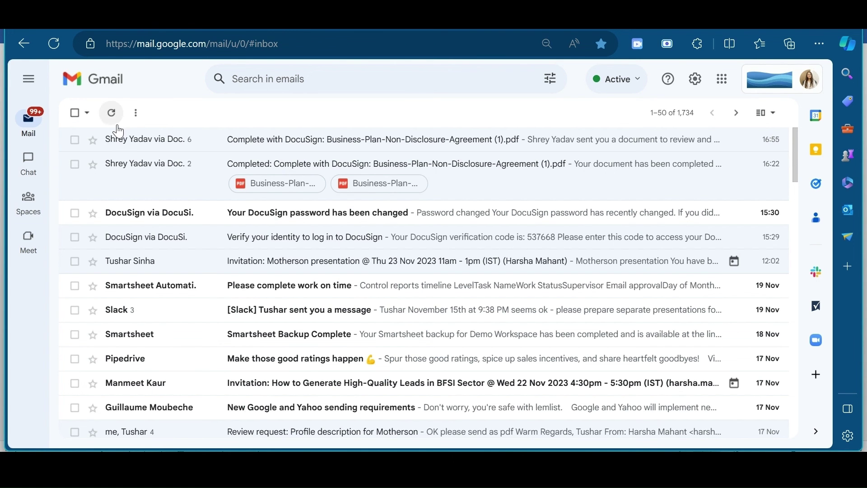
{"action": "left_click", "coordinate": [112, 113]}
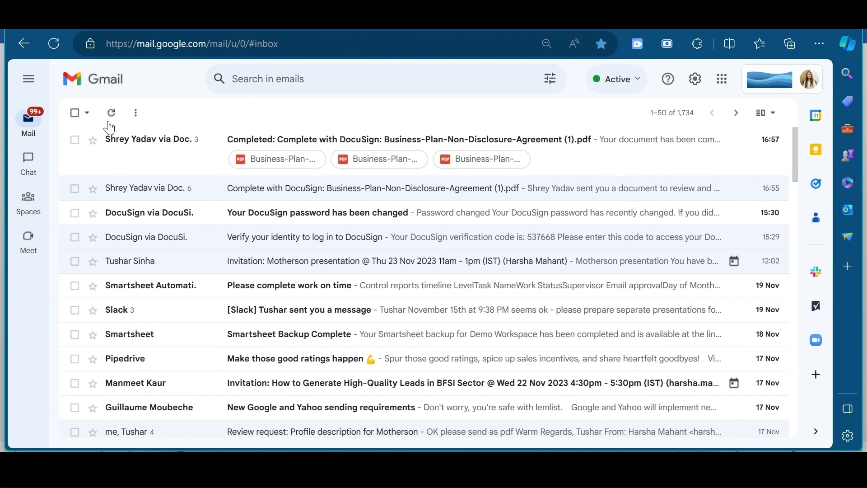
{"action": "left_click", "coordinate": [176, 161]}
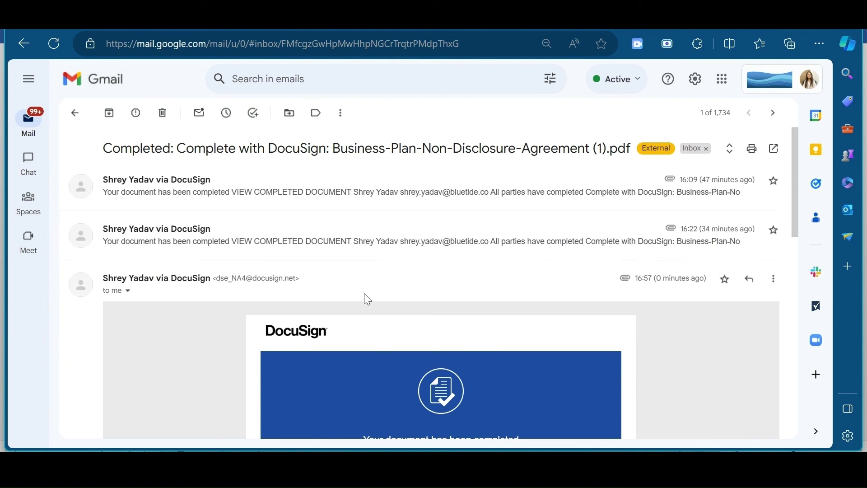
{"action": "scroll", "coordinate": [368, 299], "scroll_direction": "down", "scroll_amount": 6}
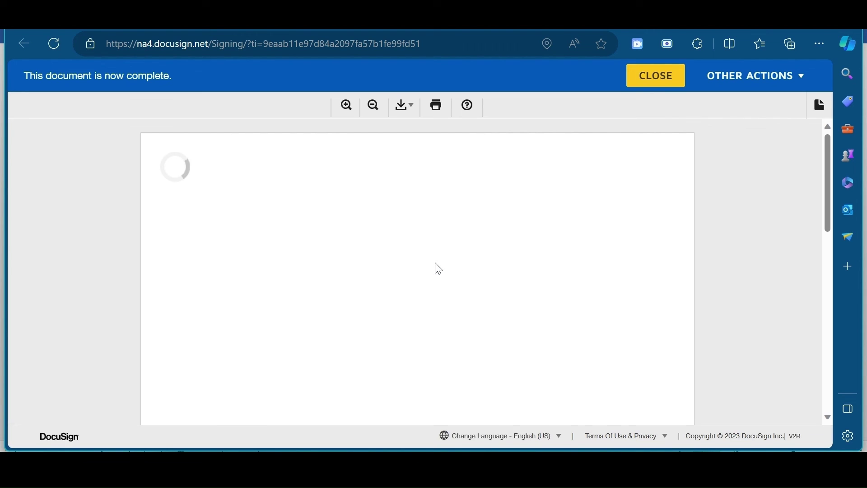
Scroll the completed NDA to both DocuSigned signatures dated 11/20/2023 under Applicable Law.
{"action": "scroll", "coordinate": [514, 319], "scroll_direction": "down", "scroll_amount": 15}
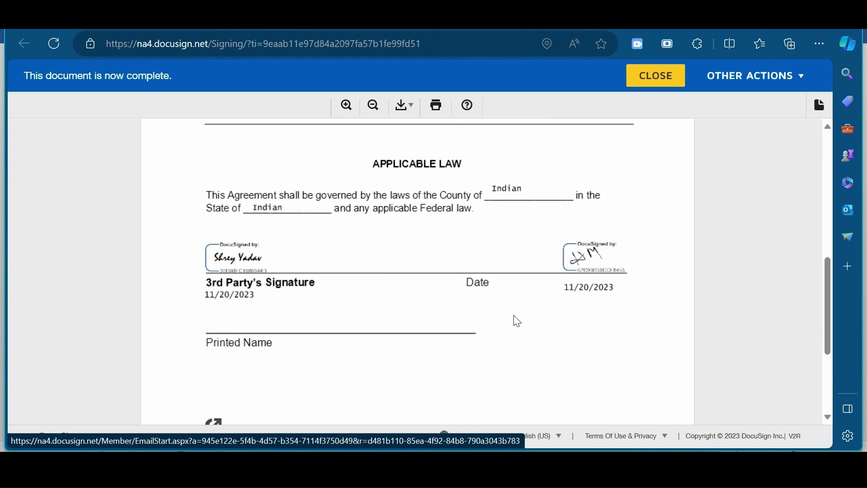
{"action": "scroll", "coordinate": [517, 322], "scroll_direction": "up", "scroll_amount": 2}
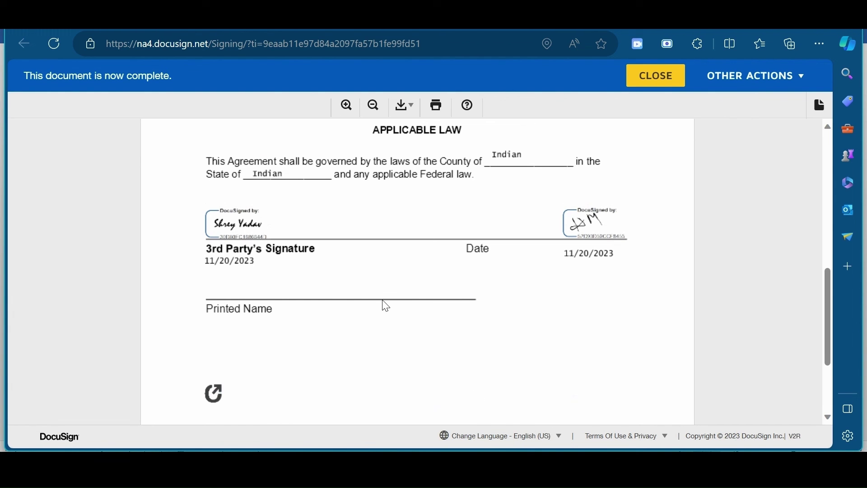
Switch to the Smartsheet tracker and scroll to row 14's CONT-ENT-003 showing Completed.
{"action": "key", "text": "alt+Tab"}
{"action": "scroll", "coordinate": [265, 373], "scroll_direction": "down", "scroll_amount": 2}
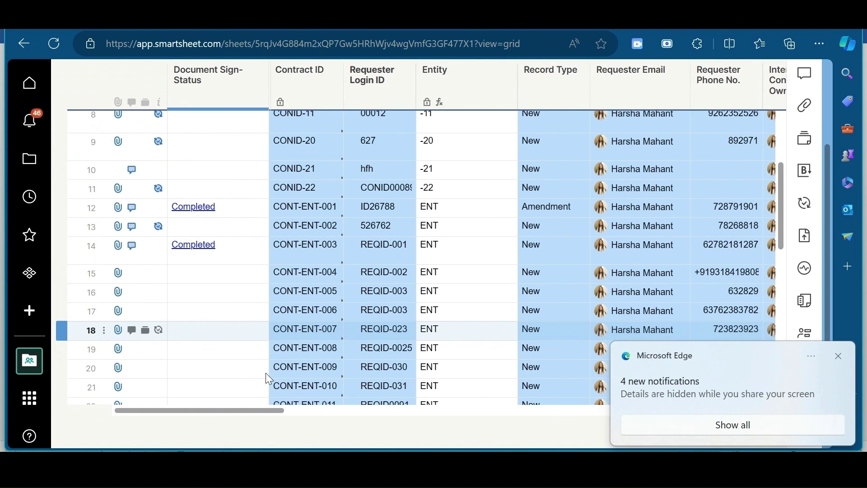